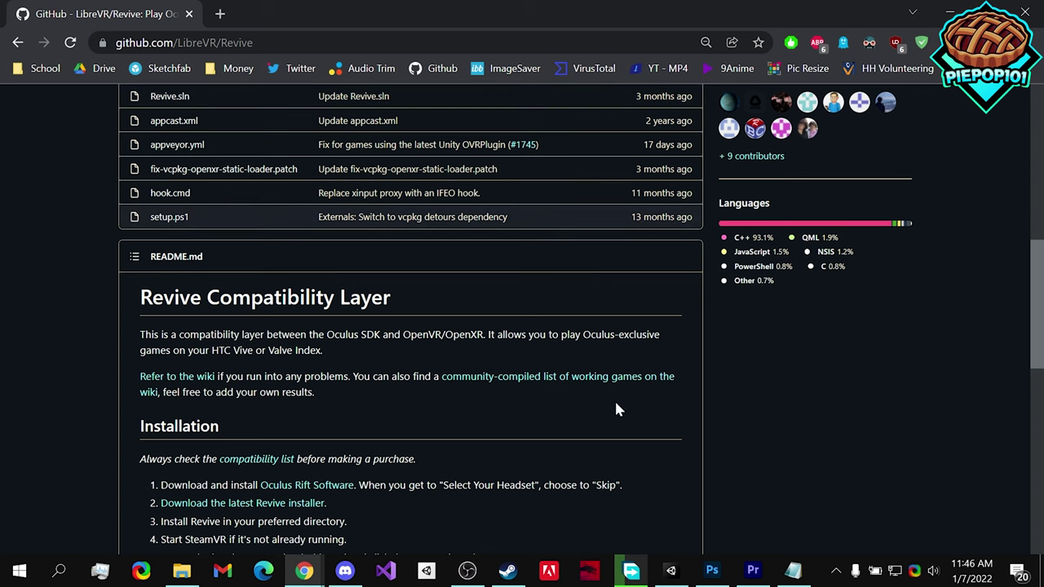
Step: Go to the LibreVR/Revive releases list and open the Version 2.1.1 release page
{"action": "scroll", "coordinate": [614, 410], "scroll_direction": "down", "scroll_amount": 1}
{"action": "scroll", "coordinate": [614, 409], "scroll_direction": "up", "scroll_amount": 5}
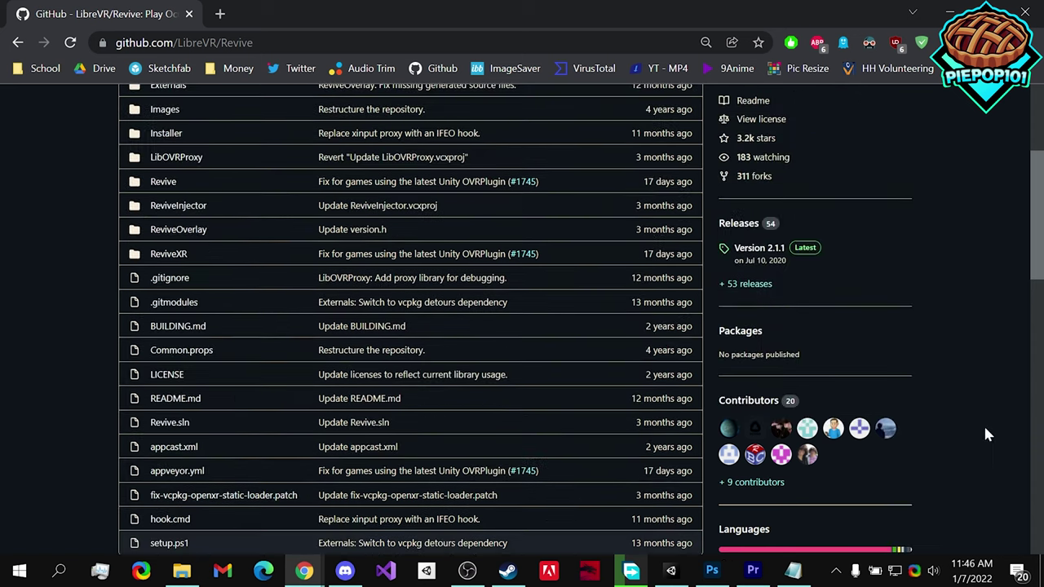
{"action": "left_click", "coordinate": [742, 305]}
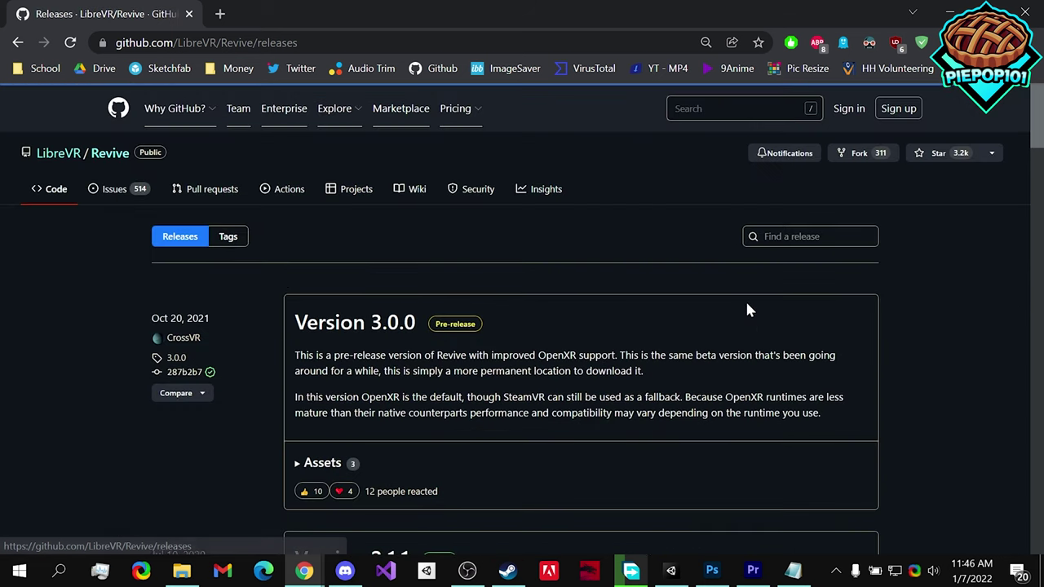
{"action": "scroll", "coordinate": [780, 318], "scroll_direction": "down", "scroll_amount": 1}
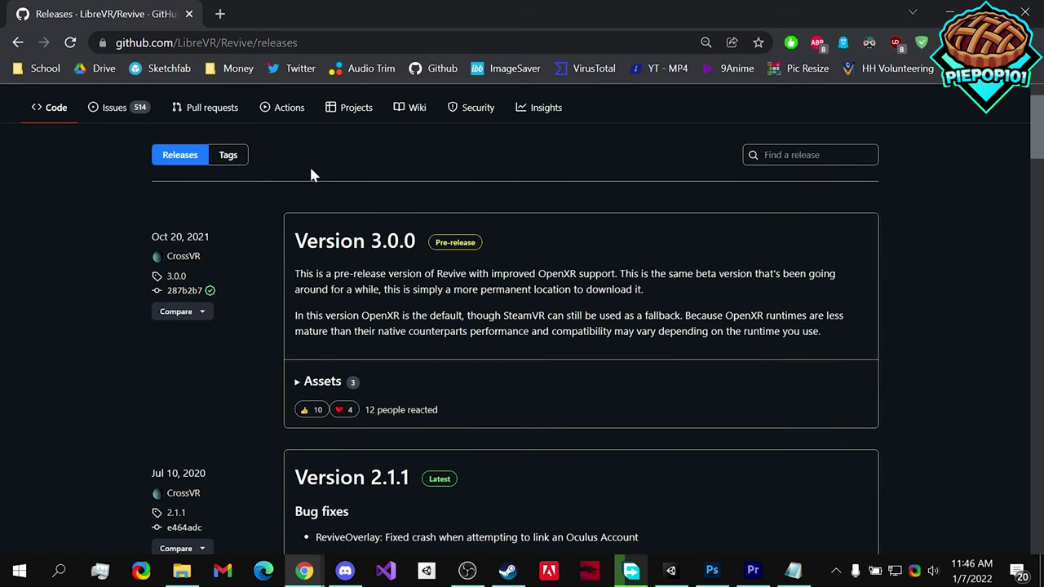
{"action": "scroll", "coordinate": [363, 301], "scroll_direction": "down", "scroll_amount": 1}
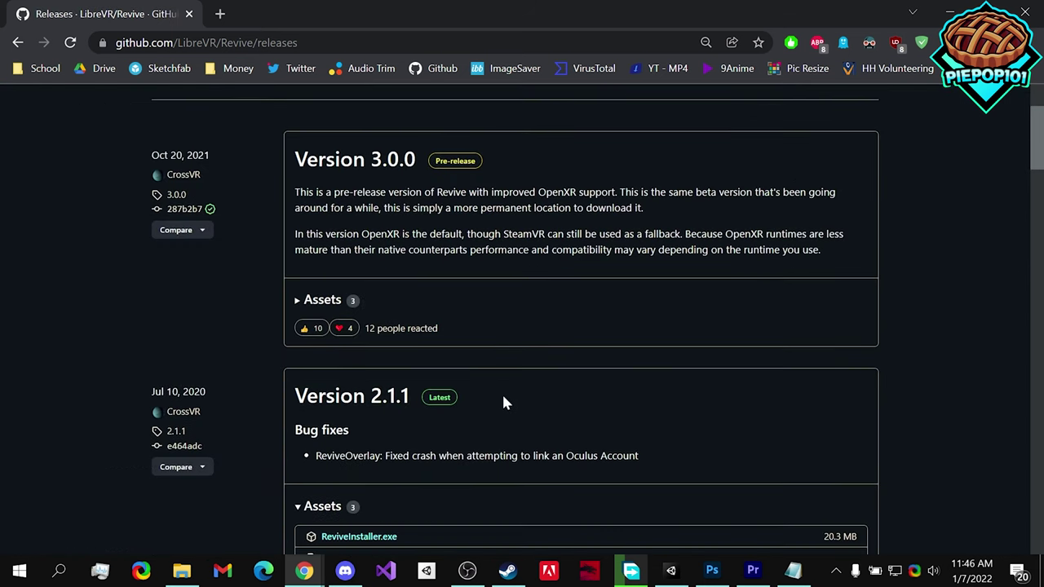
{"action": "left_click", "coordinate": [347, 400]}
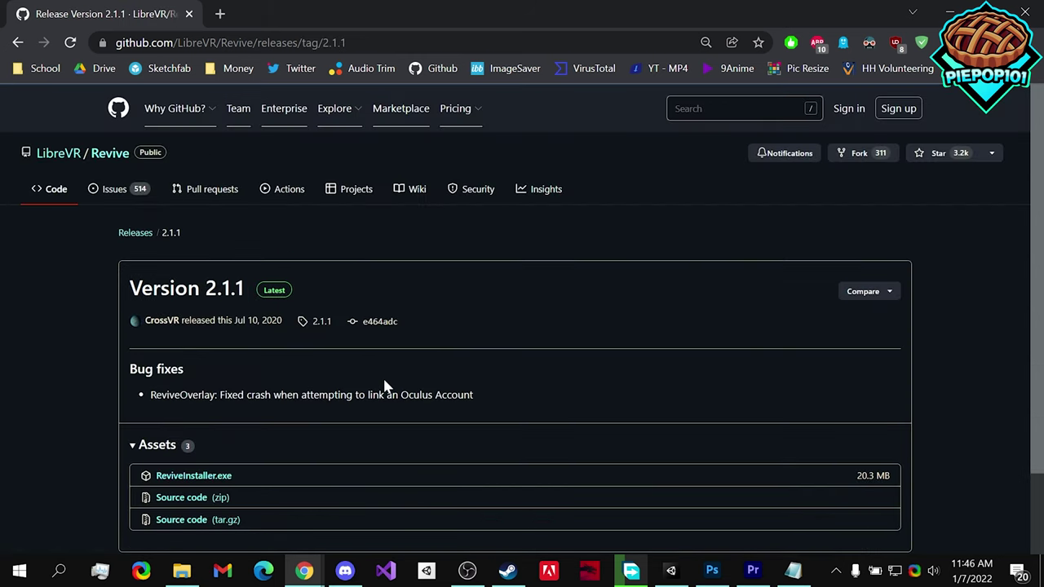
Step: Download ReviveInstaller.exe and set the install folder to a new D:\Emulators\Revive folder
{"action": "left_click", "coordinate": [200, 480]}
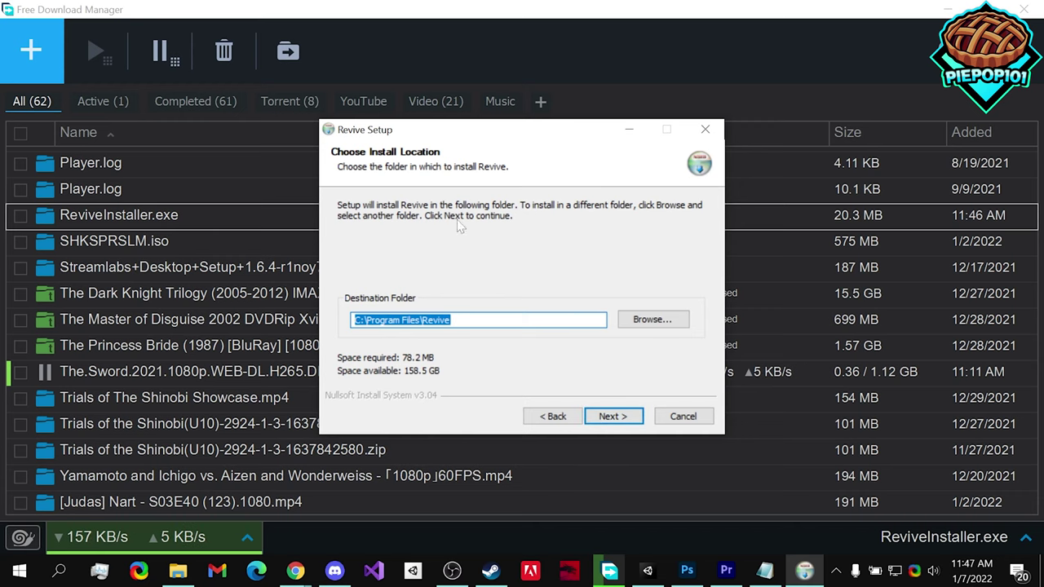
{"action": "left_click", "coordinate": [653, 319]}
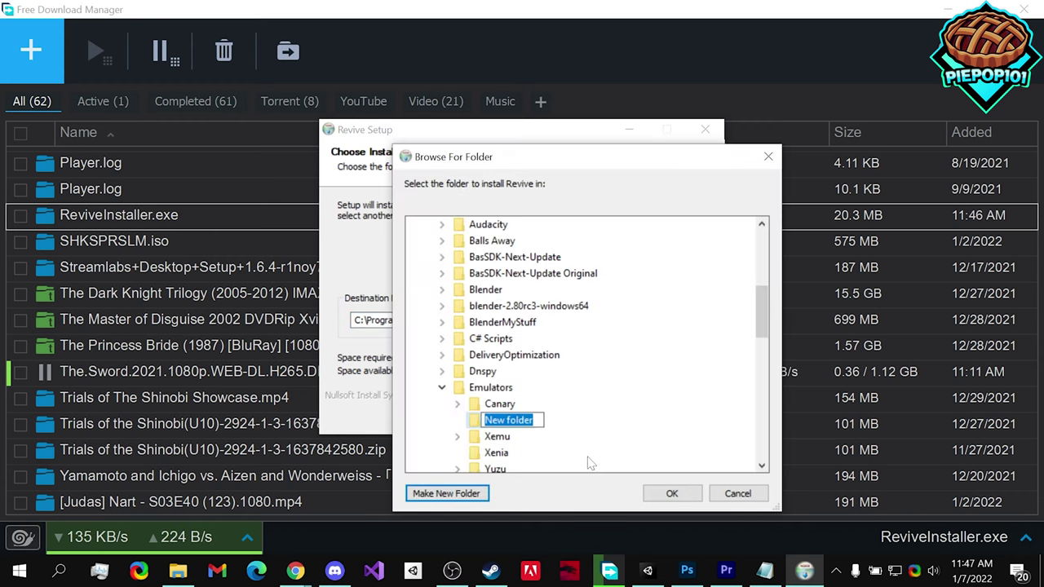
{"action": "type", "text": "Revive"}
{"action": "left_click", "coordinate": [664, 489]}
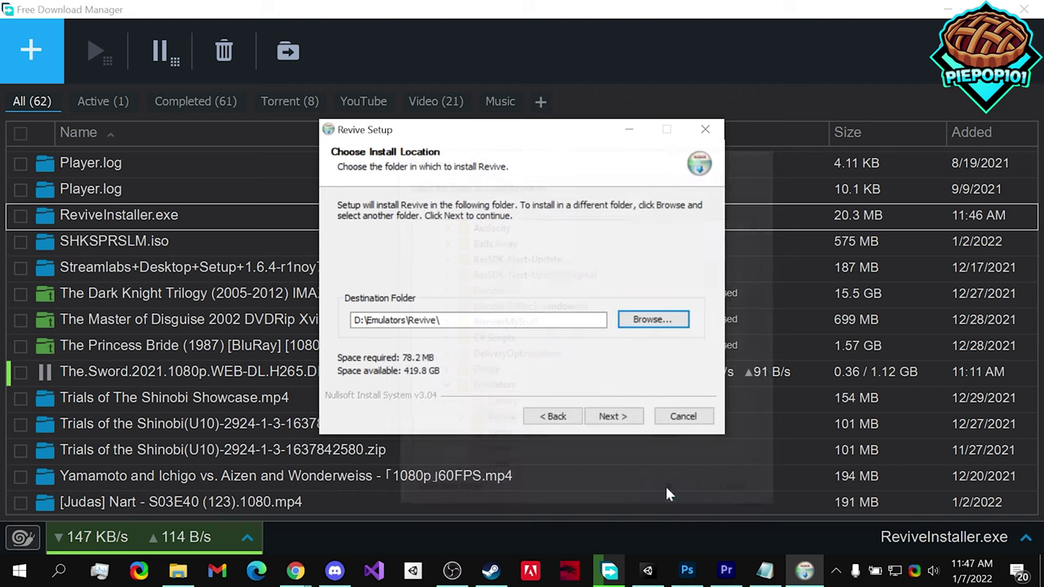
Step: Install Revive, then close the Revive Dashboard and the finished installer
{"action": "left_click", "coordinate": [612, 417]}
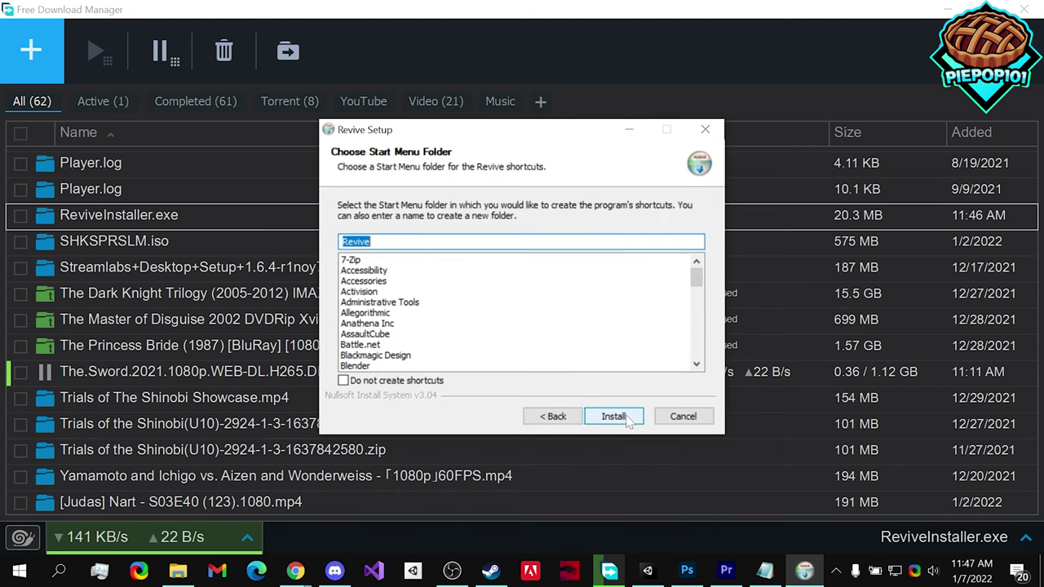
{"action": "left_click", "coordinate": [625, 418]}
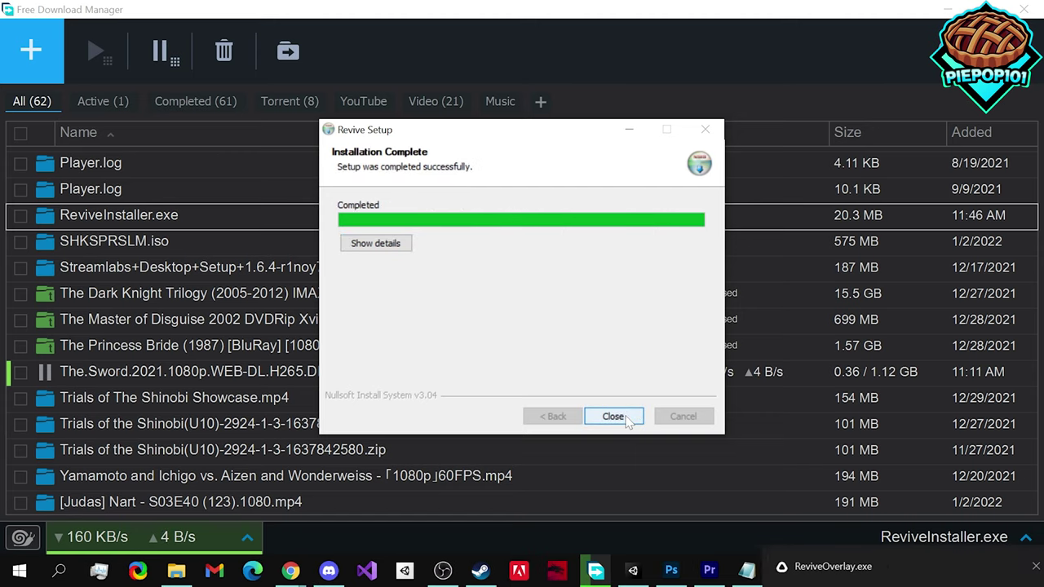
{"action": "left_click", "coordinate": [616, 416]}
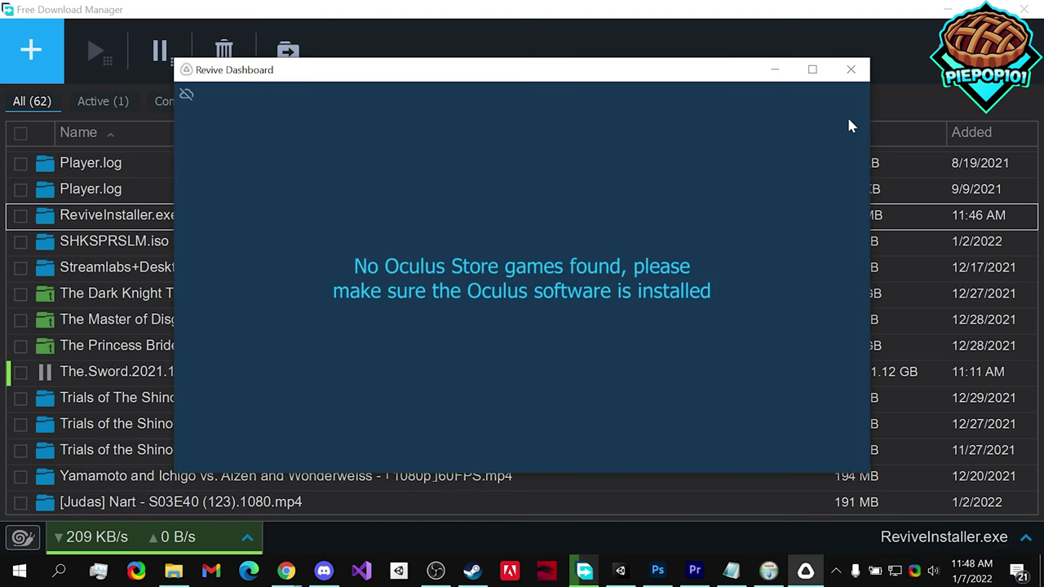
{"action": "left_click", "coordinate": [851, 70]}
{"action": "left_click", "coordinate": [614, 416]}
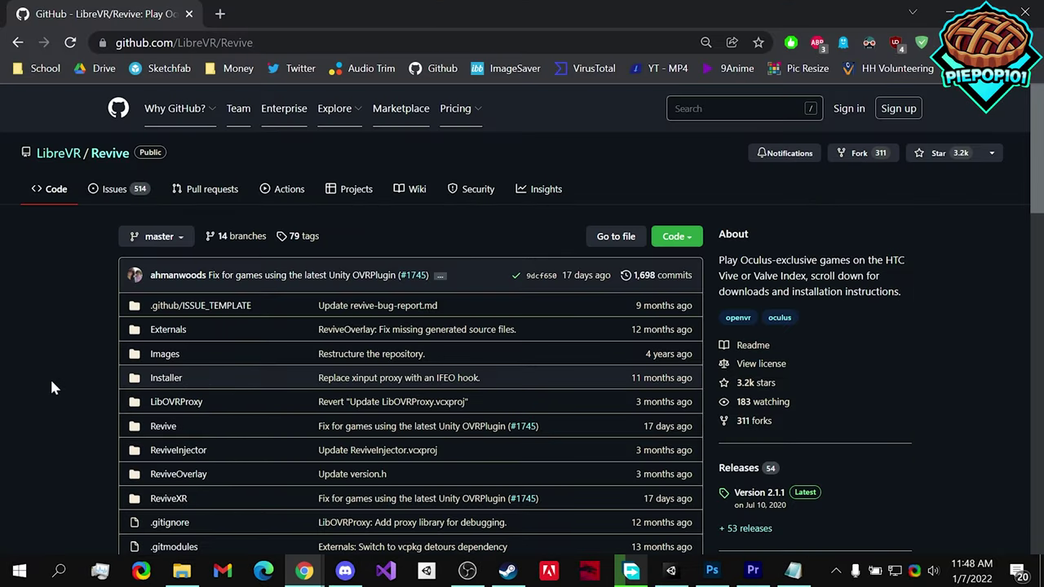
Step: Open the README's Oculus Rift Software link in a new tab and switch to it
{"action": "scroll", "coordinate": [49, 376], "scroll_direction": "down", "scroll_amount": 10}
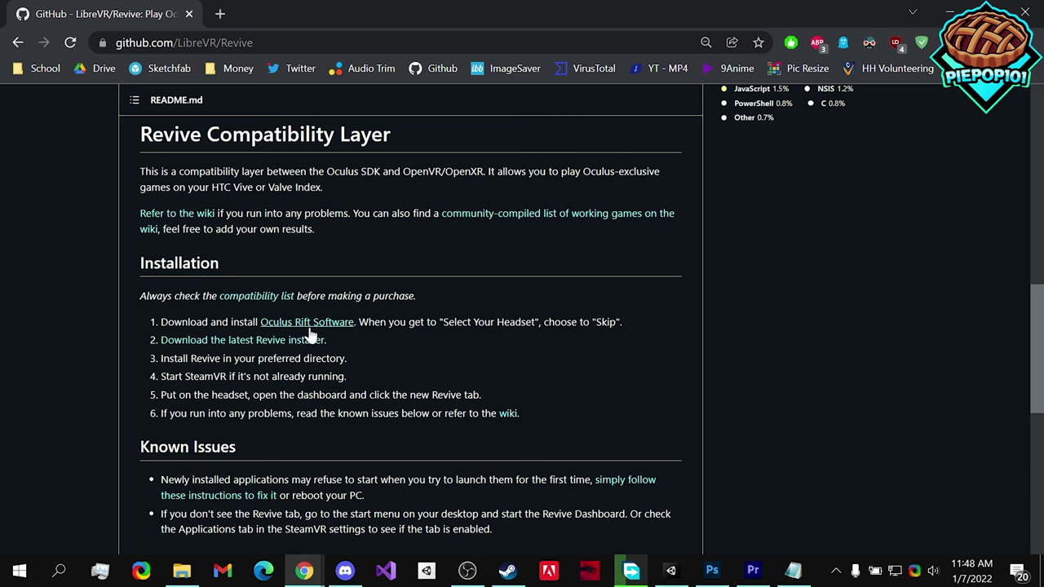
{"action": "middle_click", "coordinate": [309, 327]}
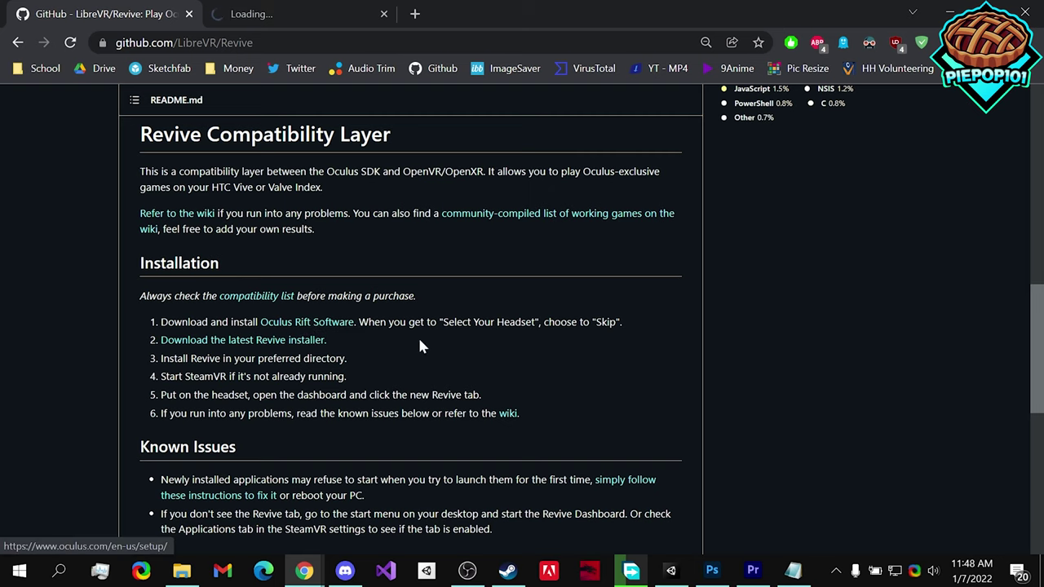
{"action": "left_click", "coordinate": [356, 8]}
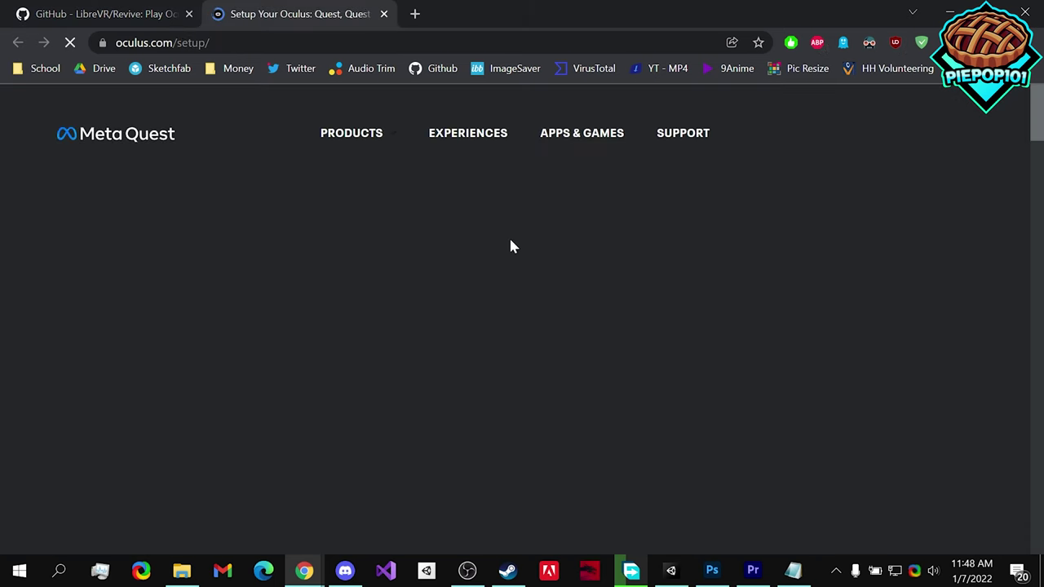
Step: Download the Quest 2 PC app installer and run OculusSetup.exe
{"action": "scroll", "coordinate": [508, 236], "scroll_direction": "down", "scroll_amount": 4}
{"action": "scroll", "coordinate": [655, 318], "scroll_direction": "down", "scroll_amount": 5}
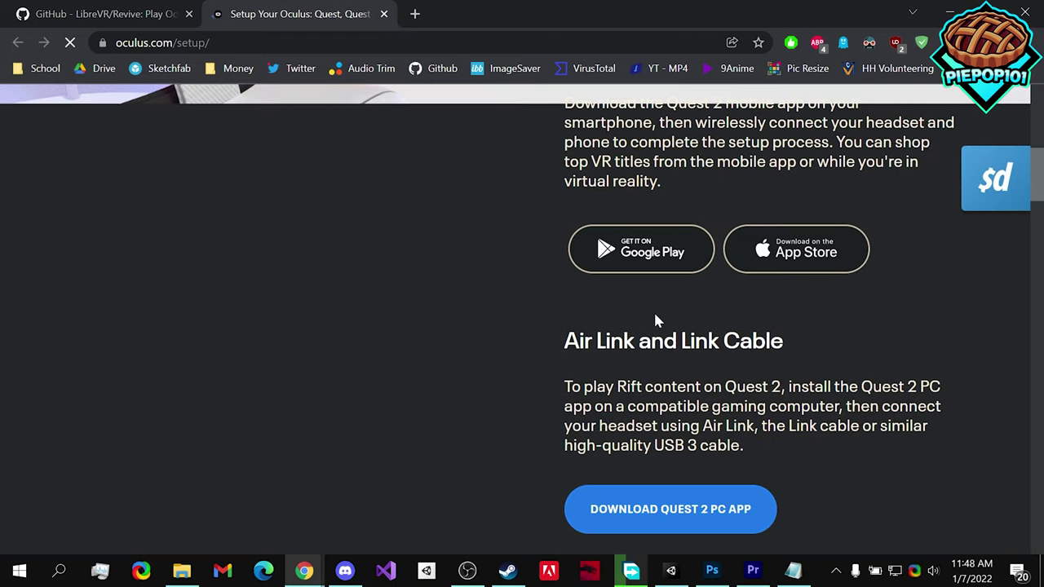
{"action": "left_click", "coordinate": [667, 348]}
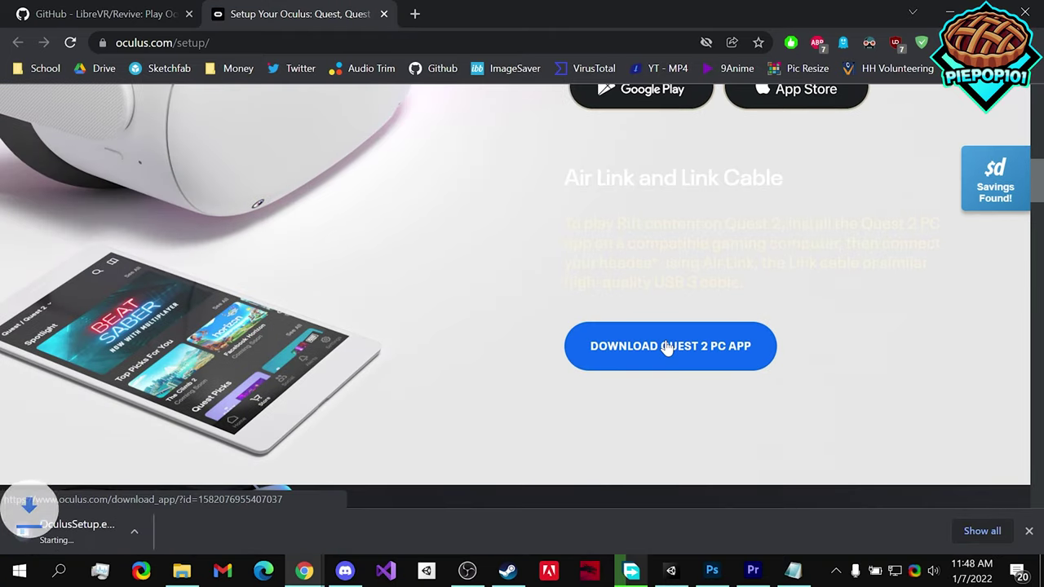
{"action": "left_click", "coordinate": [138, 530]}
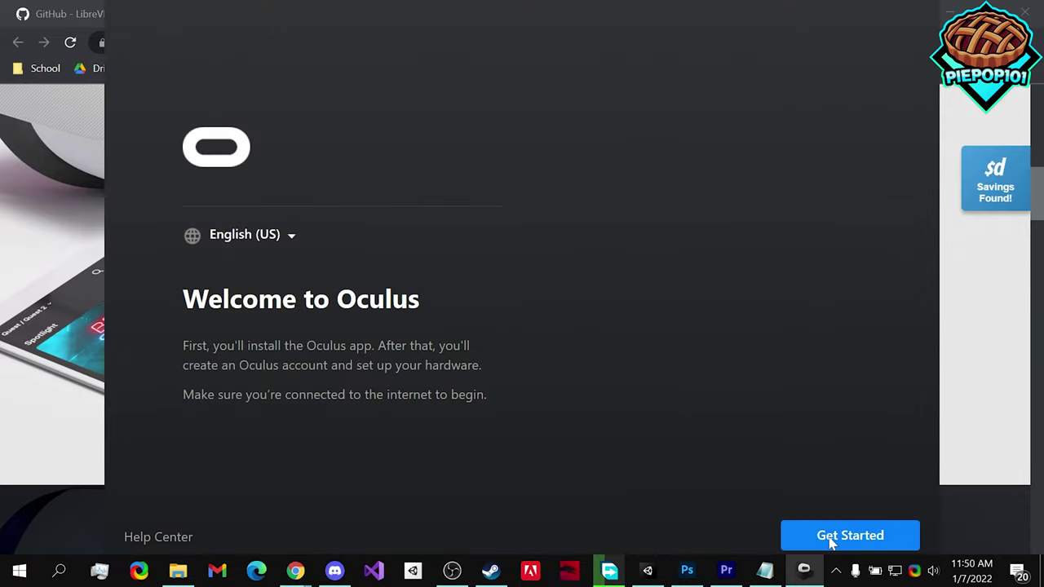
Step: Accept the Oculus terms and install the Oculus software to C:\Program Files\Oculus\
{"action": "left_click", "coordinate": [832, 536]}
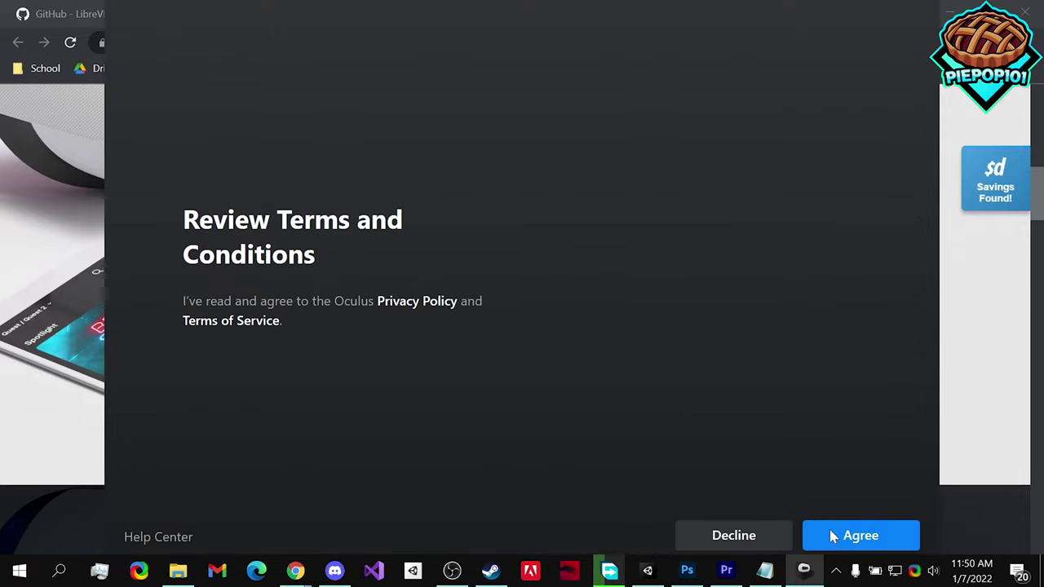
{"action": "left_click", "coordinate": [829, 537]}
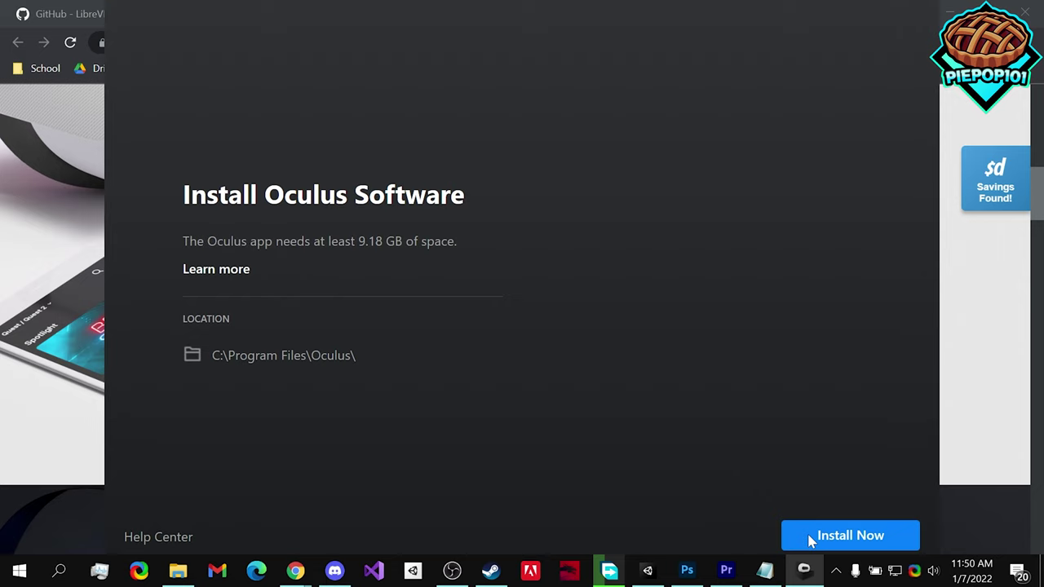
{"action": "left_click", "coordinate": [810, 538]}
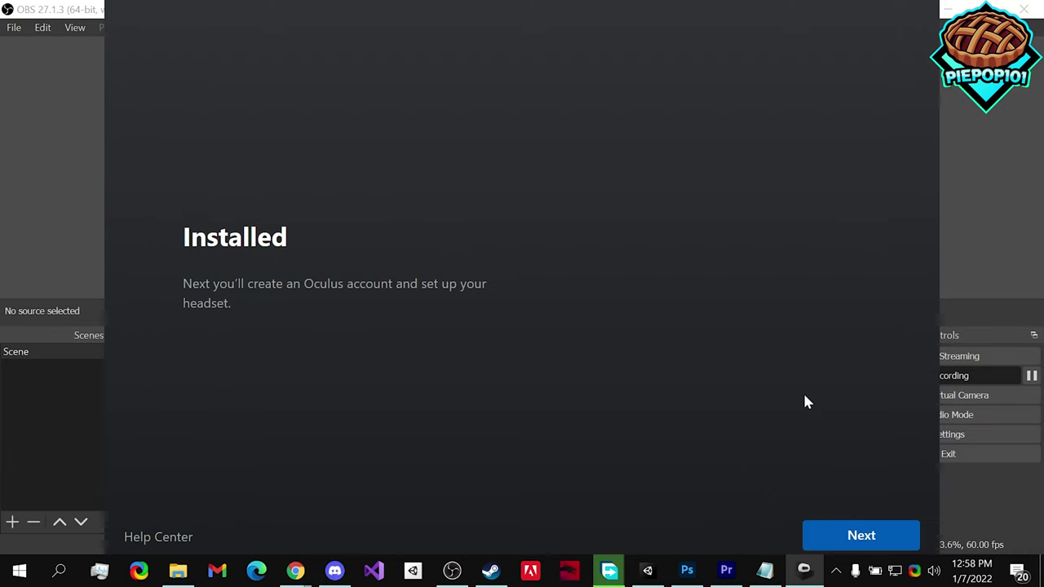
{"action": "left_click", "coordinate": [830, 540]}
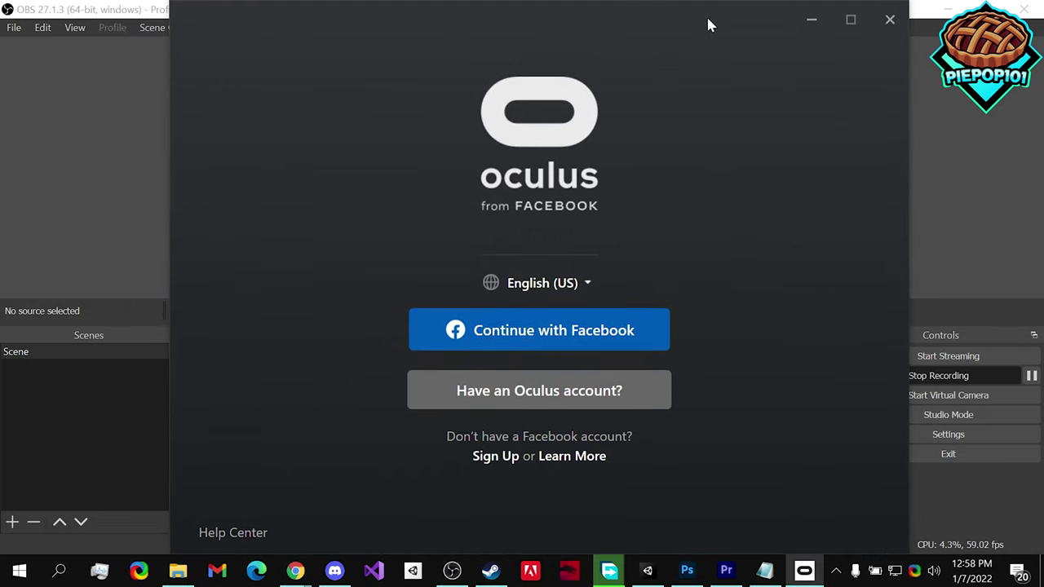
Step: Sign in with Facebook, allow access, reopen the Oculus app, keep default VR downloads, skip headset
{"action": "left_click", "coordinate": [650, 329]}
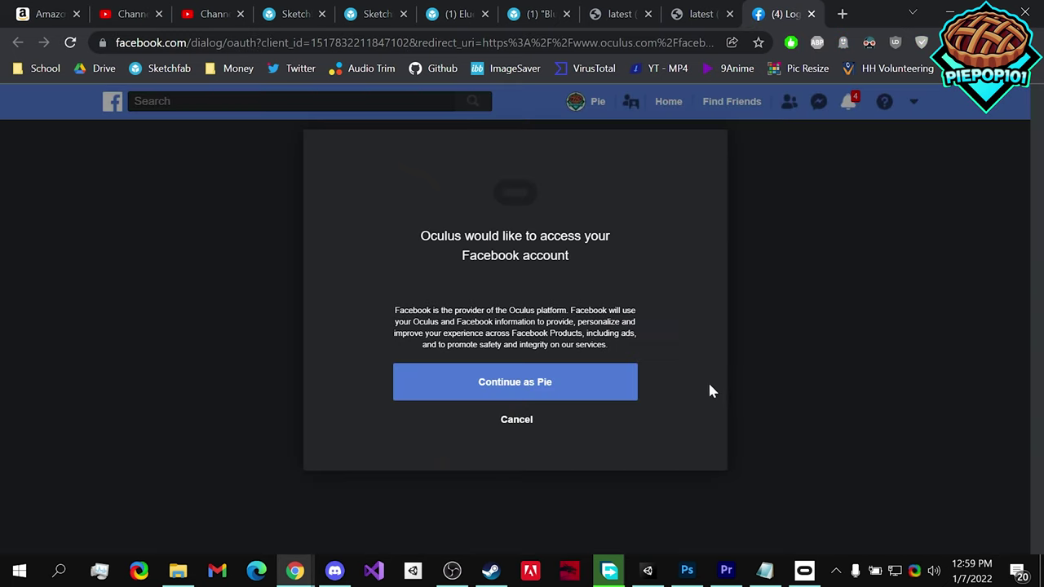
{"action": "left_click", "coordinate": [590, 382]}
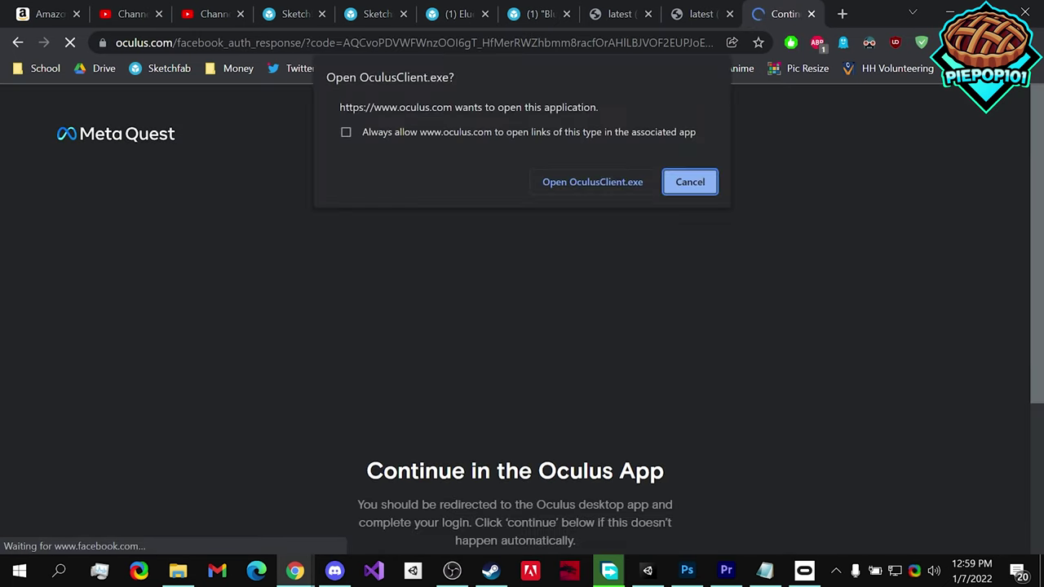
{"action": "left_click", "coordinate": [594, 181]}
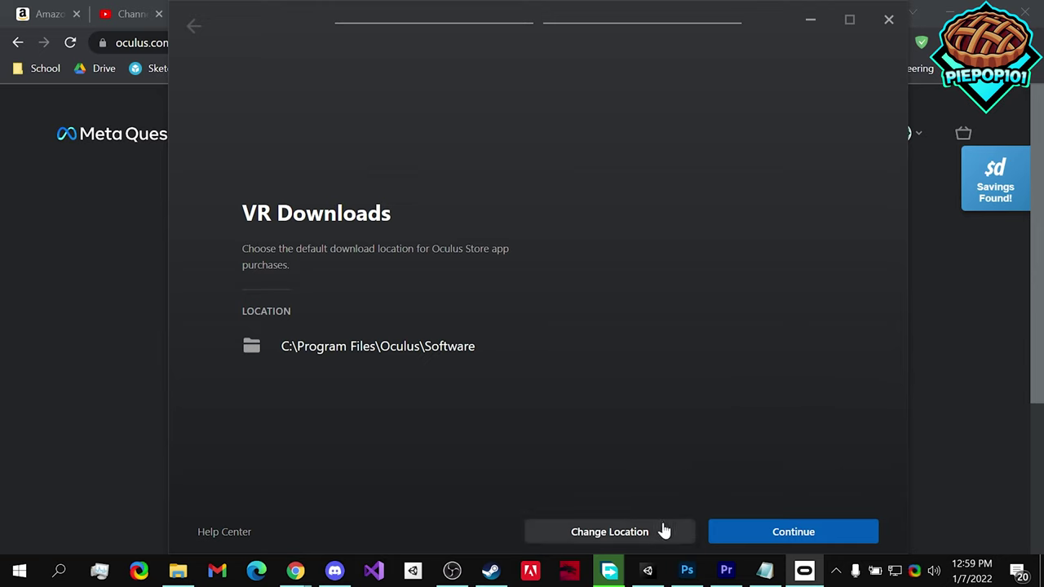
{"action": "left_click", "coordinate": [864, 530]}
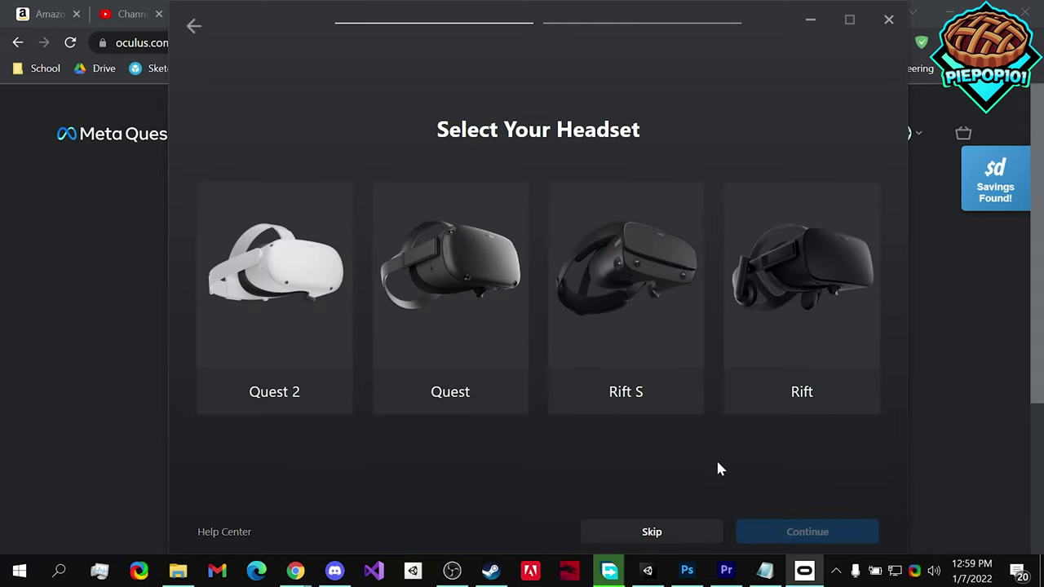
{"action": "left_click", "coordinate": [690, 534]}
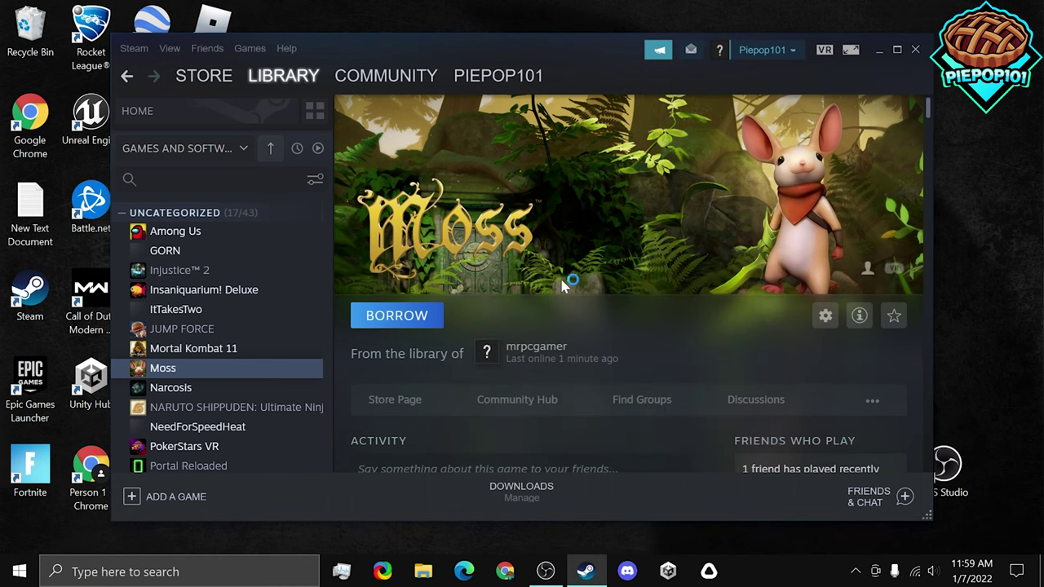
Step: From Steam, open the Revive Dashboard and launch its first Oculus title in SteamVR
{"action": "scroll", "coordinate": [208, 298], "scroll_direction": "up", "scroll_amount": 2}
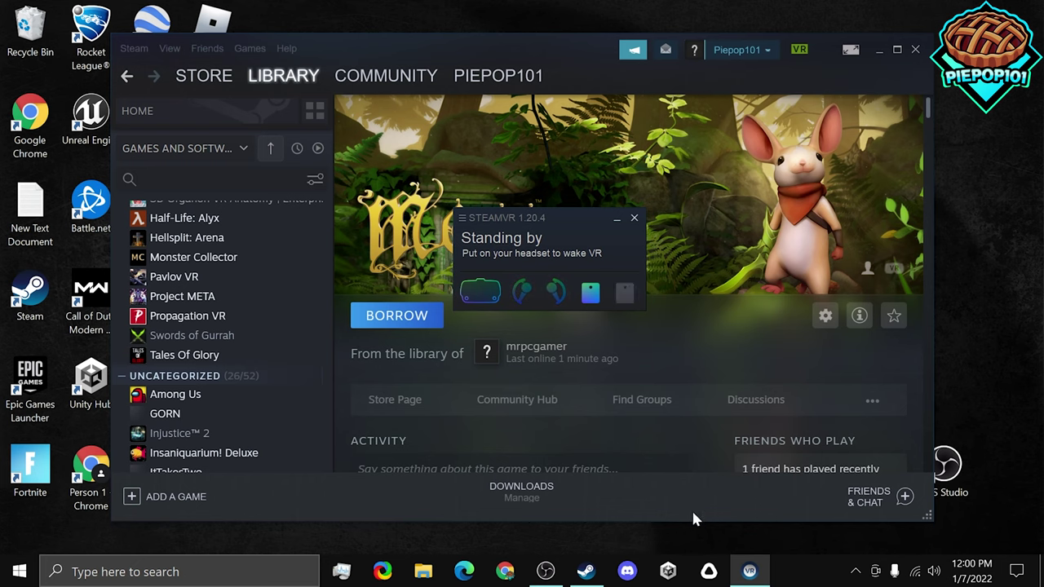
{"action": "left_click", "coordinate": [709, 571]}
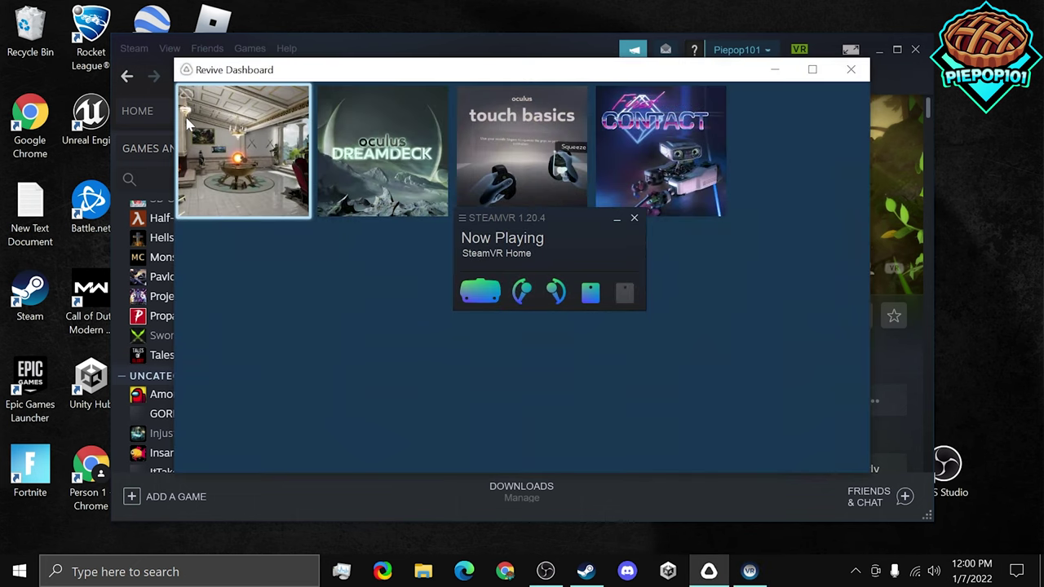
{"action": "left_click", "coordinate": [226, 163]}
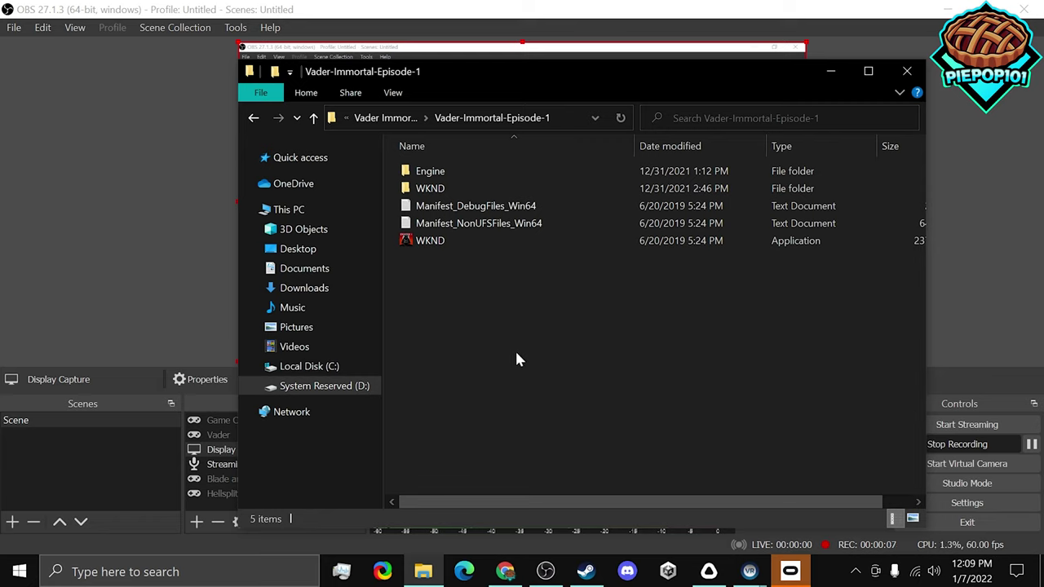
Step: Try Inject... from the Revive tray menu, then cancel the file picker
{"action": "left_click", "coordinate": [485, 239]}
{"action": "left_click", "coordinate": [854, 571]}
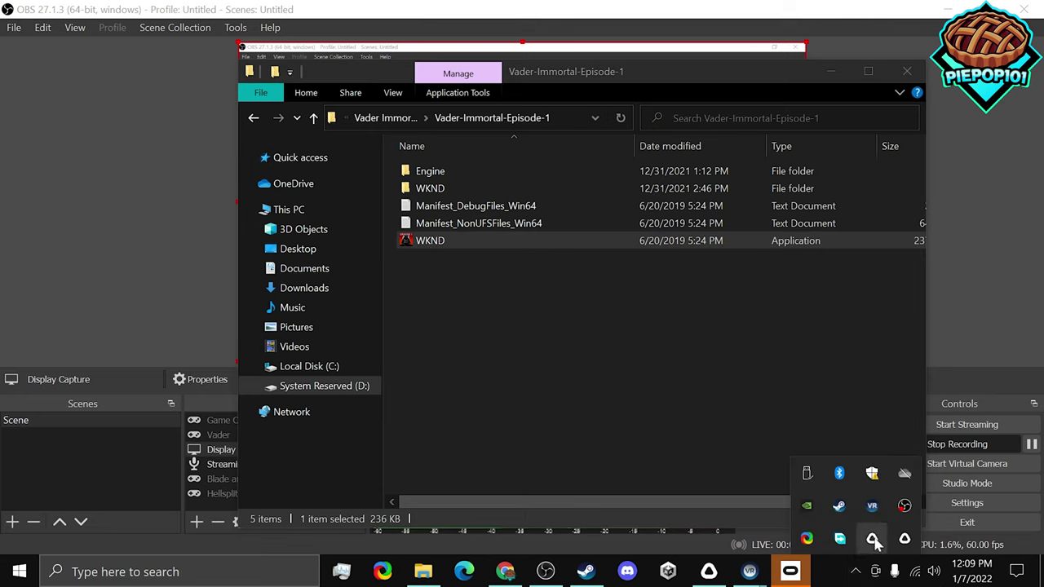
{"action": "right_click", "coordinate": [871, 540]}
{"action": "left_click", "coordinate": [912, 455]}
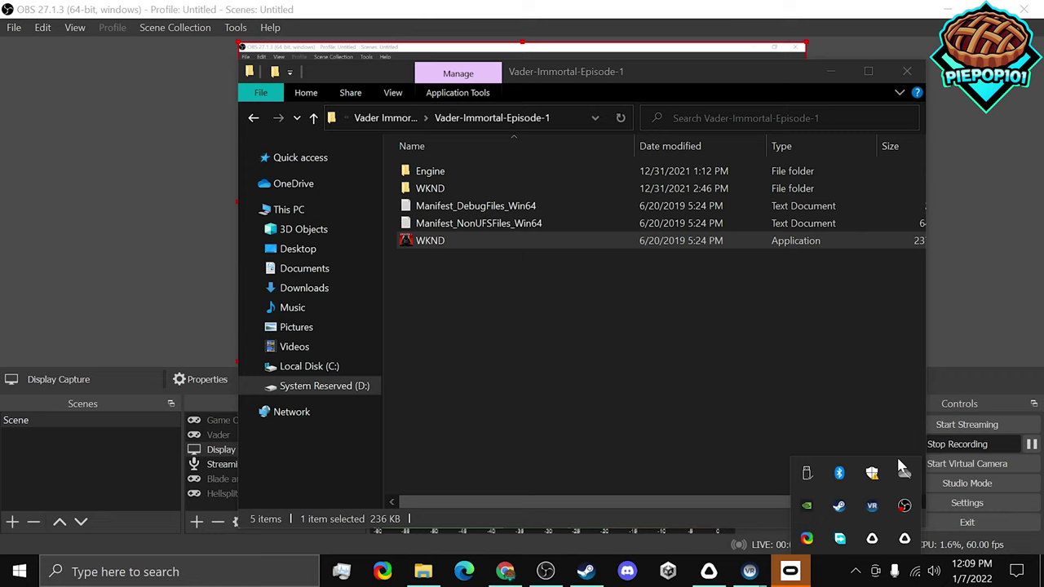
{"action": "left_click", "coordinate": [456, 242]}
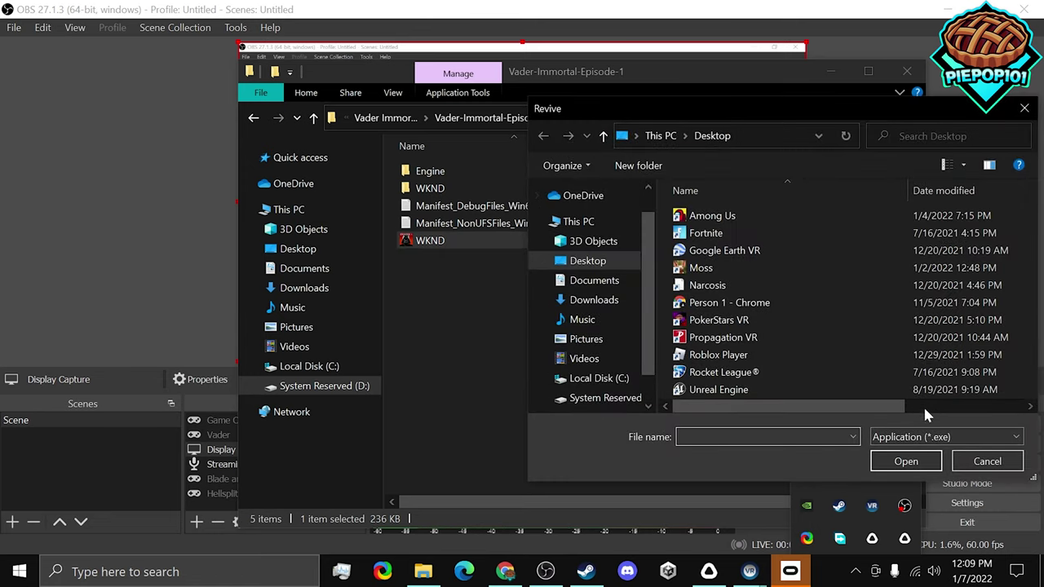
{"action": "left_click", "coordinate": [981, 461]}
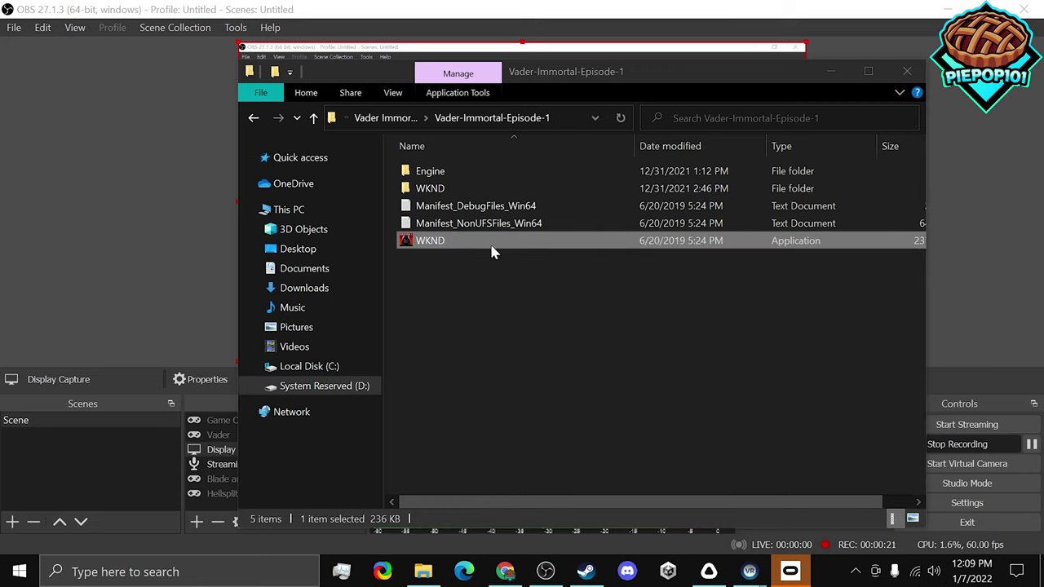
Step: Open WKND\Binaries\Win64 and run the WKND-Win64-Shipping application
{"action": "double_click", "coordinate": [479, 188]}
{"action": "double_click", "coordinate": [476, 175]}
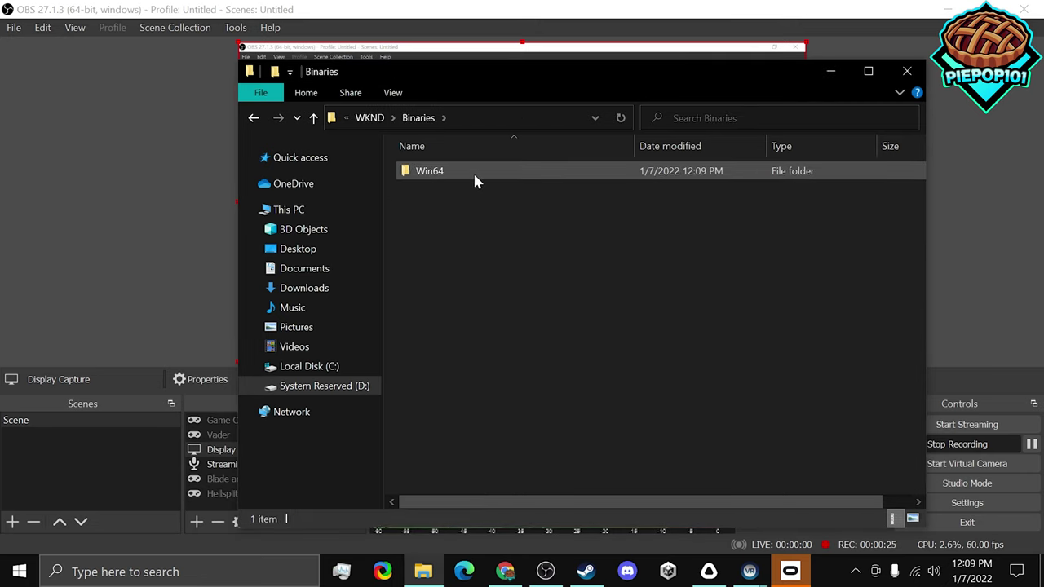
{"action": "double_click", "coordinate": [473, 172]}
{"action": "double_click", "coordinate": [477, 176]}
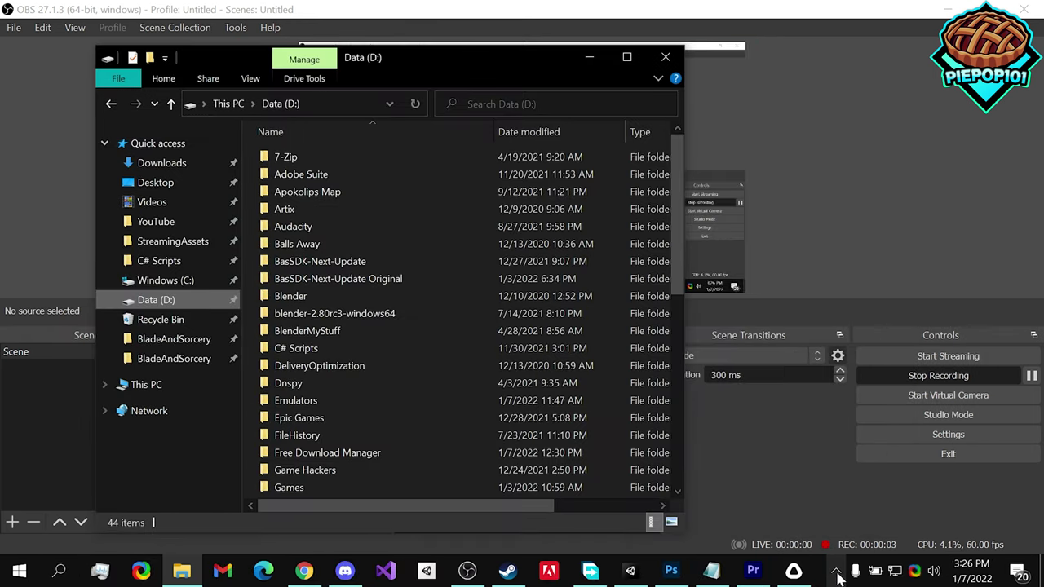
Step: Choose Import... from the Revive tray menu and select WKND-Win64-Shipping in Downloads
{"action": "left_click", "coordinate": [838, 570]}
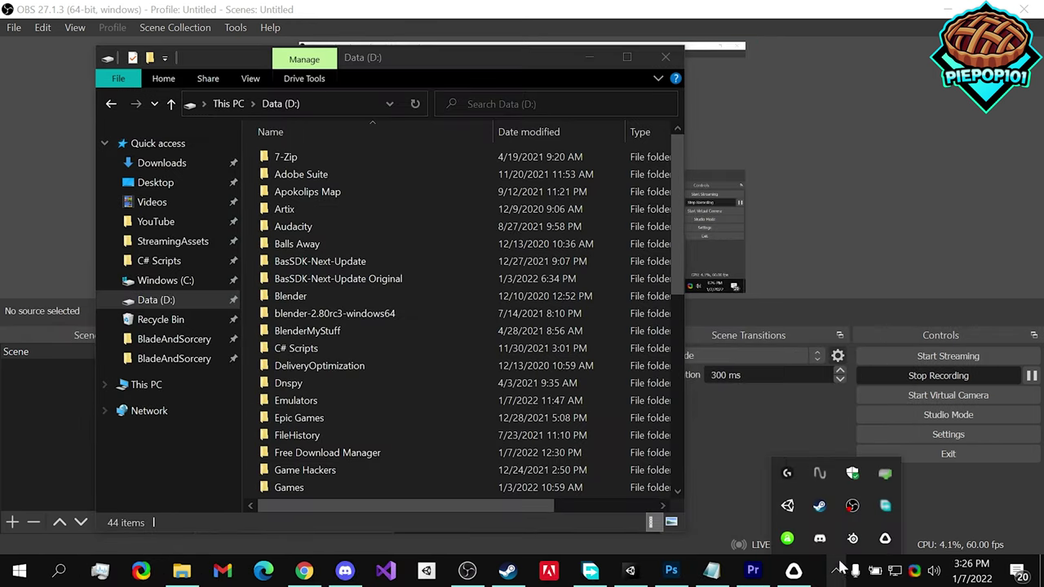
{"action": "right_click", "coordinate": [884, 506]}
{"action": "left_click", "coordinate": [909, 504]}
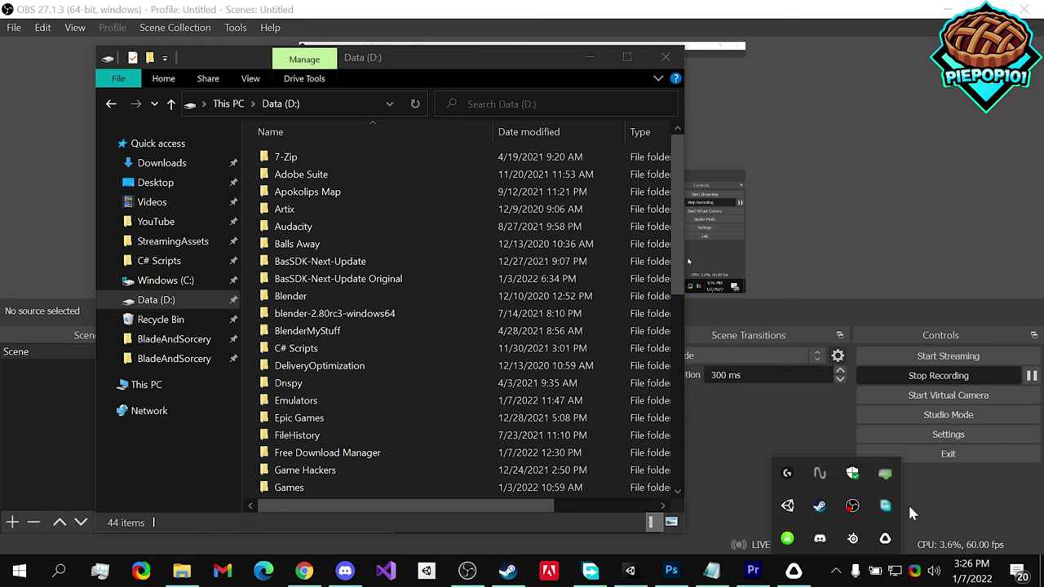
{"action": "left_click", "coordinate": [594, 222]}
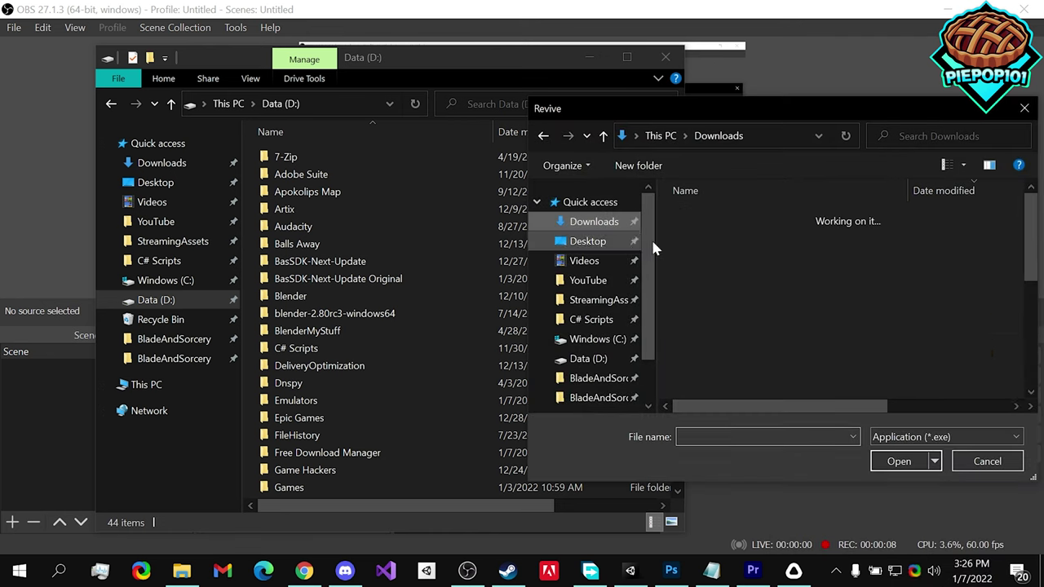
{"action": "scroll", "coordinate": [997, 385], "scroll_direction": "down", "scroll_amount": 5}
{"action": "left_click", "coordinate": [997, 387]}
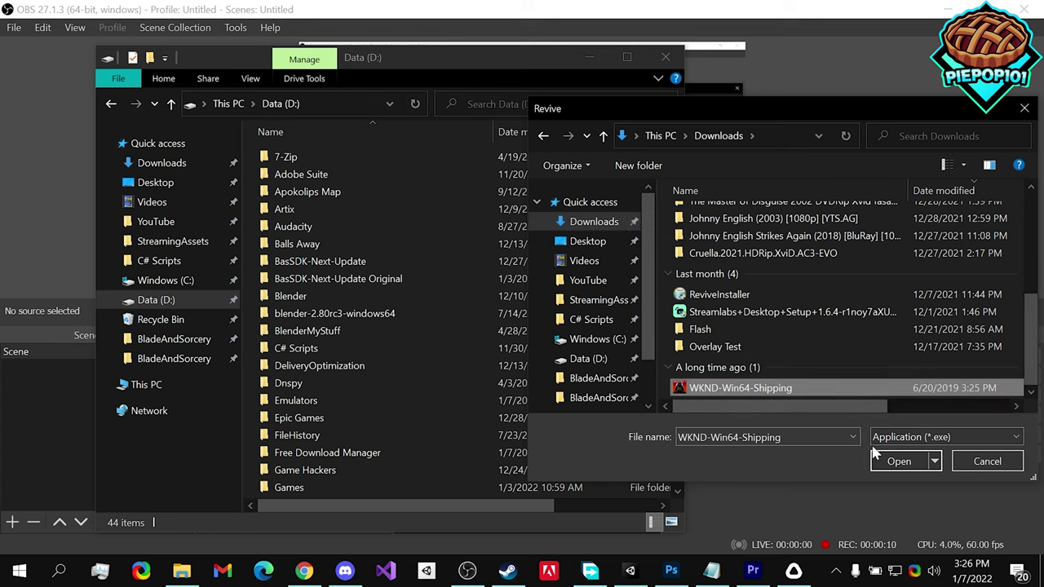